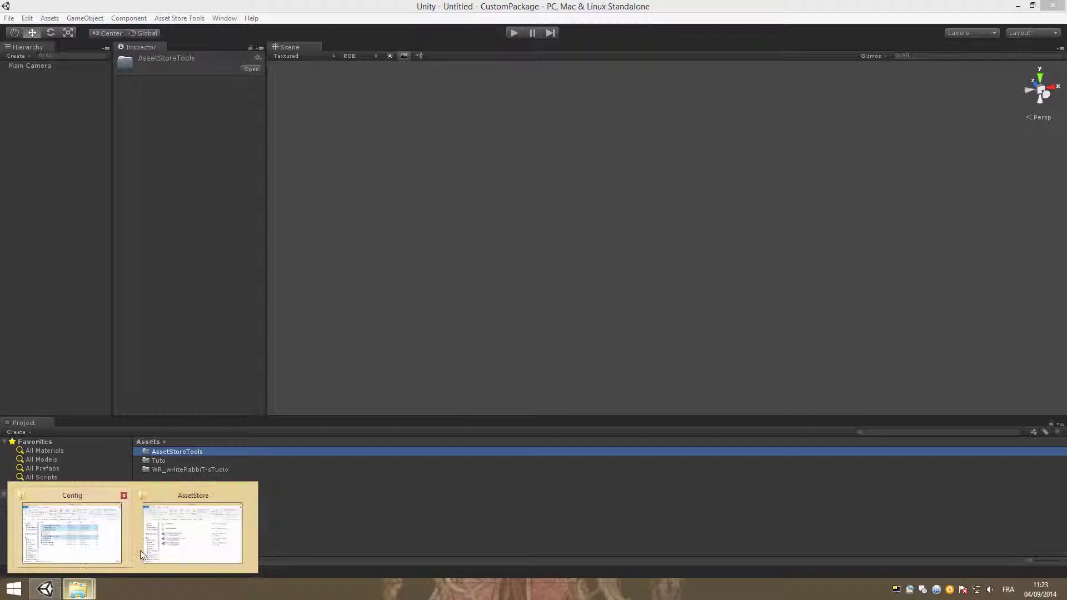
Bring the AssetStore folder Explorer window in front of Unity from the taskbar preview.
left_click(175, 547)
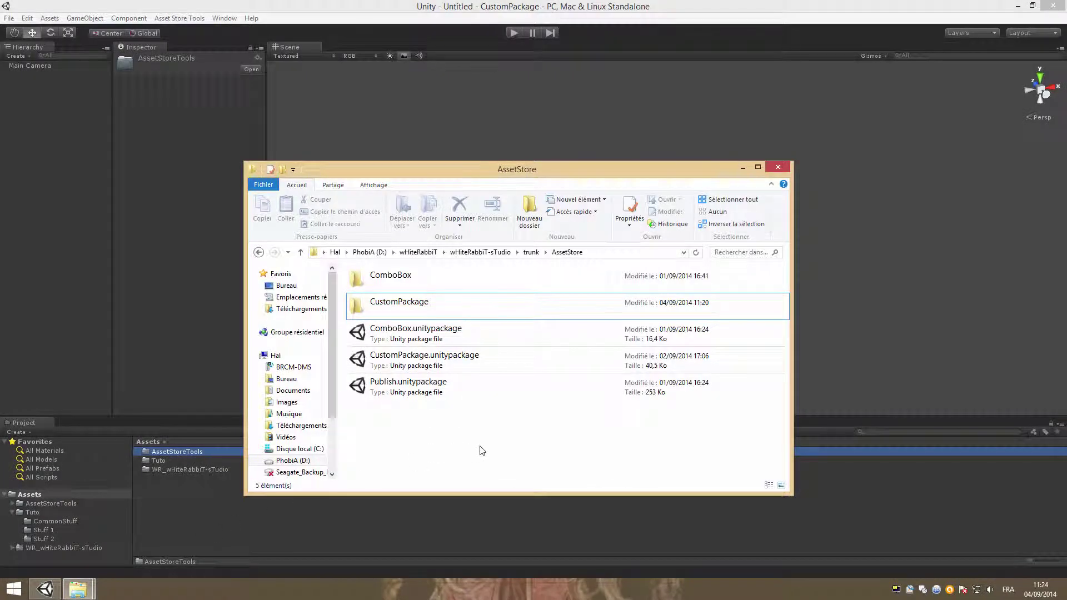
Minimize the AssetStore window, then bring up and minimize the Config folder window.
left_click(743, 168)
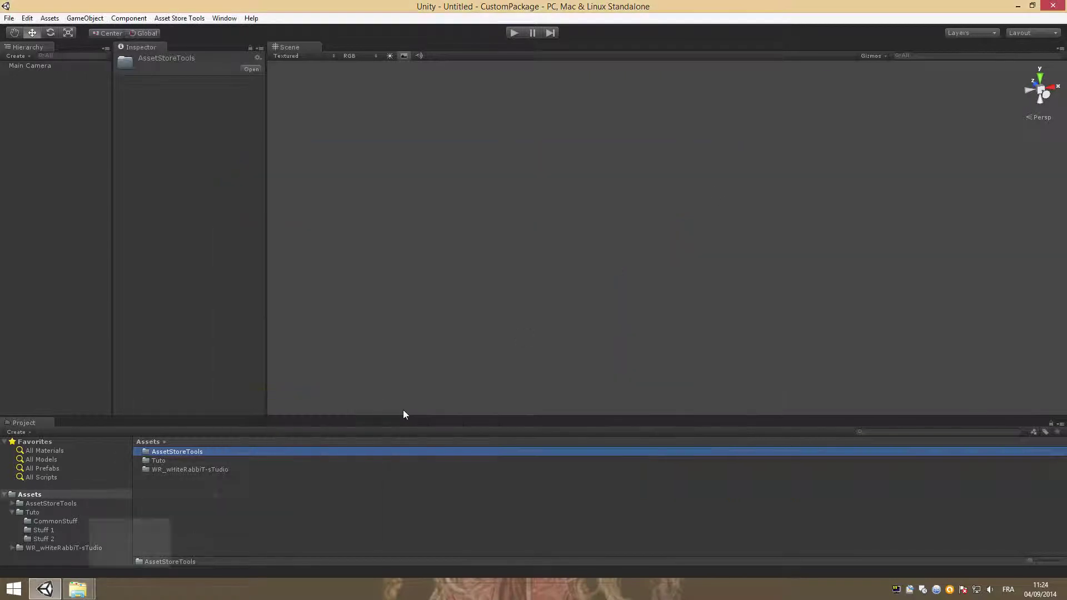
left_click(79, 589)
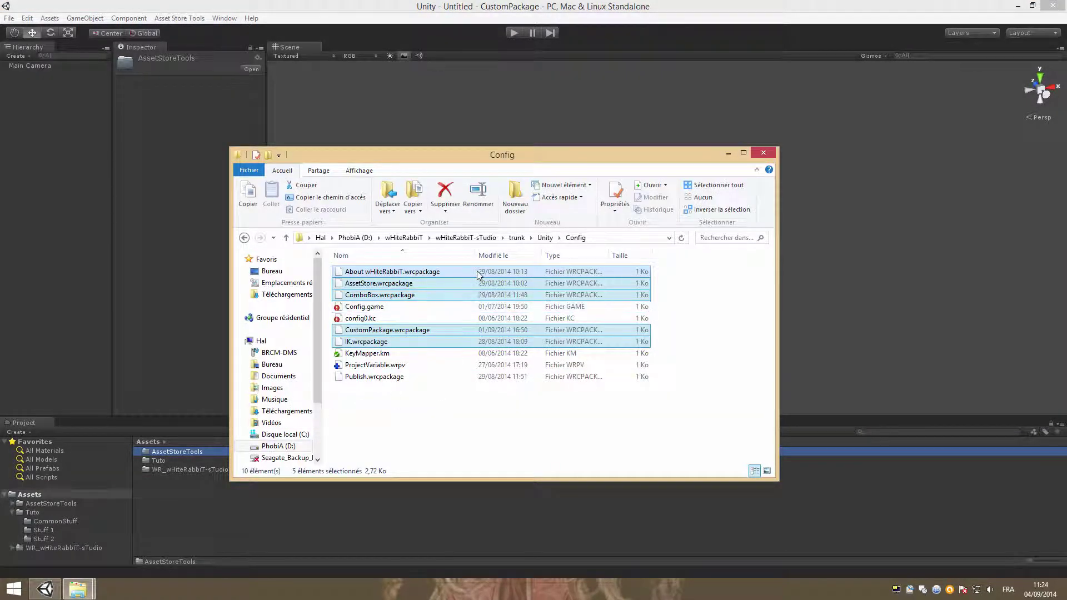
left_click(726, 153)
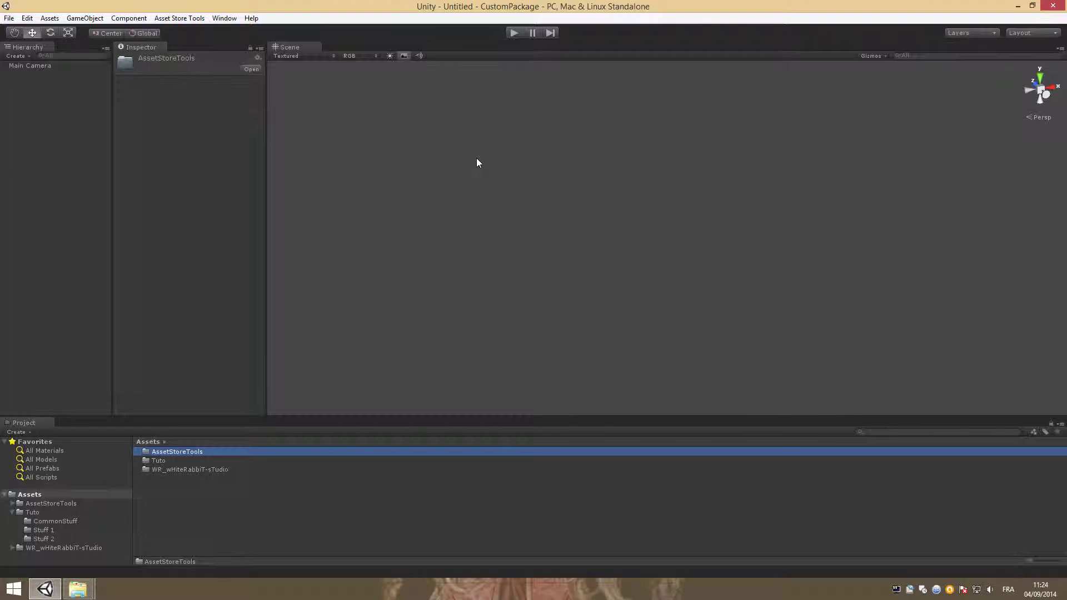
Open the wHiteRabbiT sTudio Custom Package window and expand the AssetStoreTools Editor folder.
left_click(224, 18)
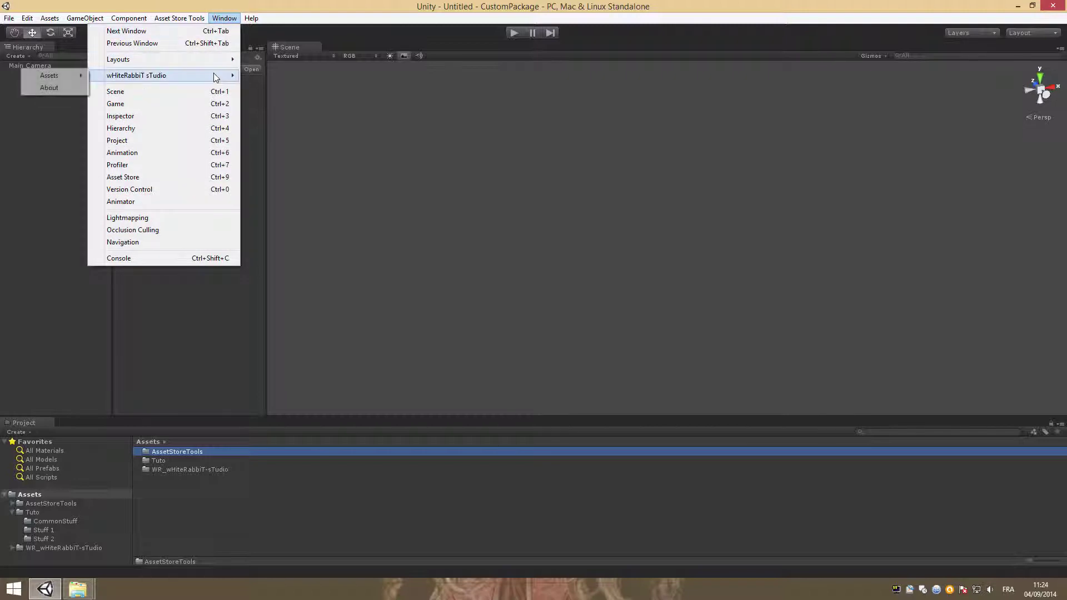
mouse_move(137, 75)
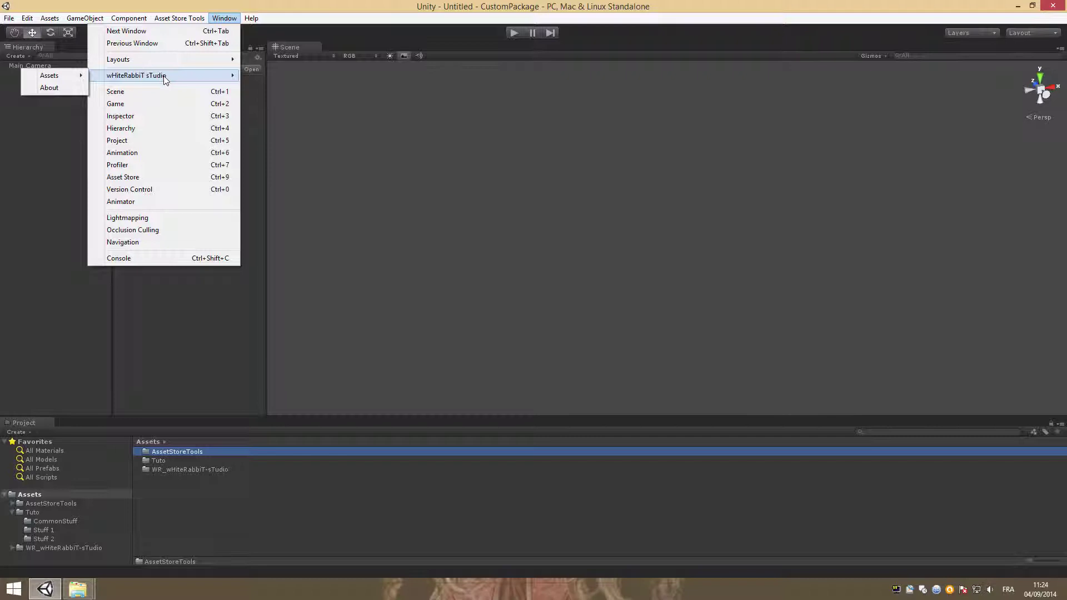
left_click(129, 75)
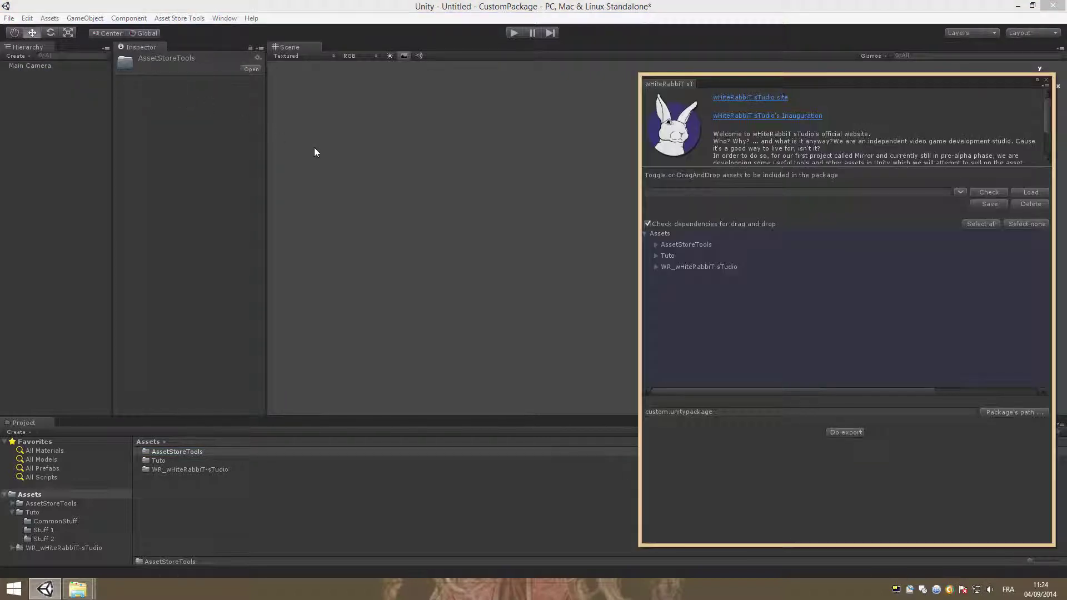
left_click(655, 266)
left_click(656, 245)
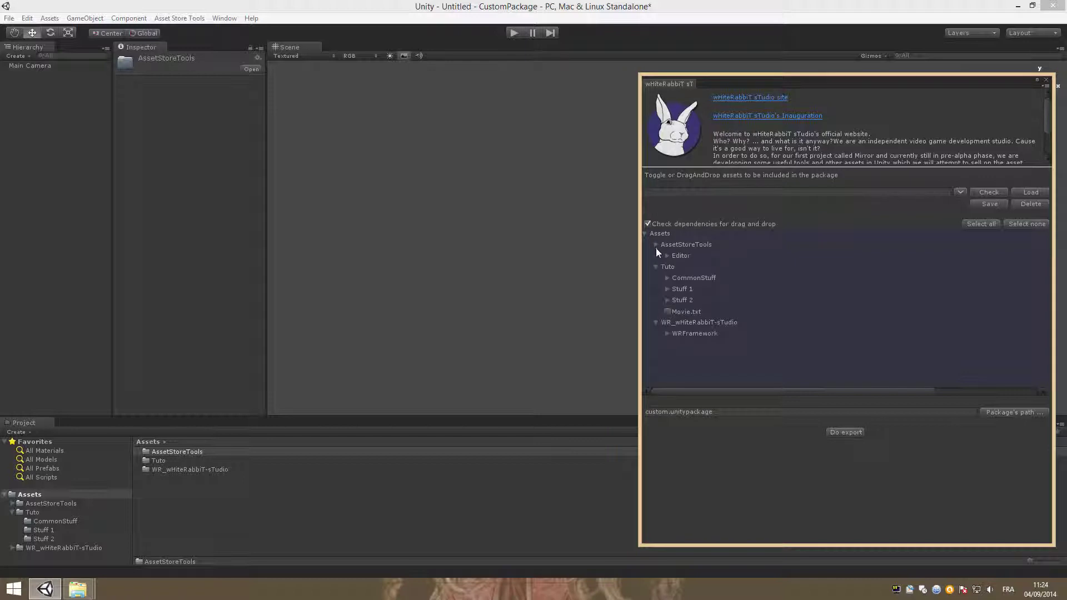
left_click(666, 255)
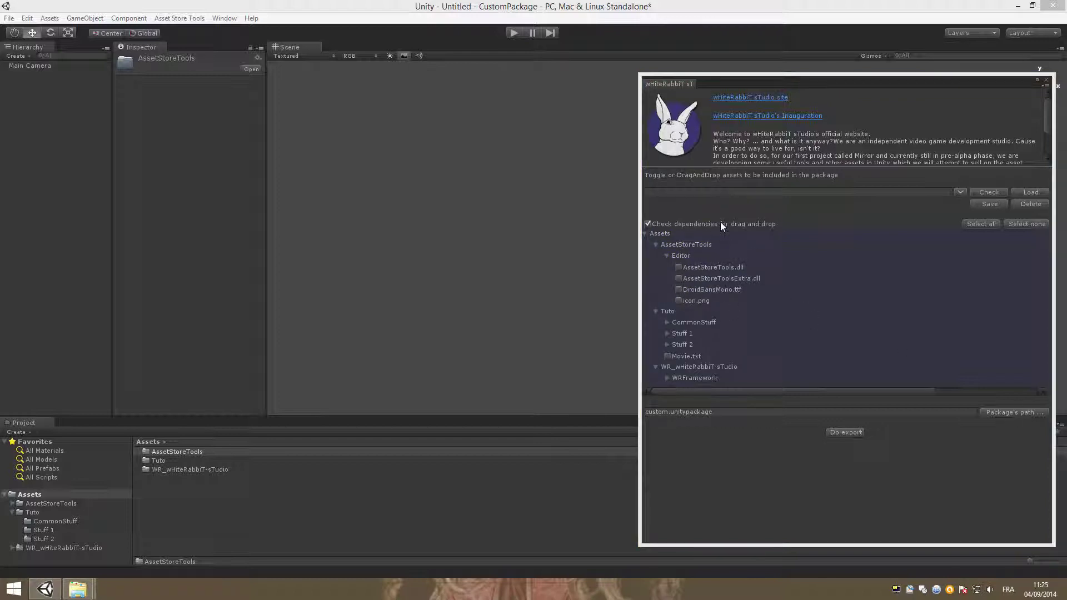
Include AssetStoreTools.dll and AssetStoreToolsExtra.dll, and check the Sample entry in the configuration dropdown.
left_click(679, 267)
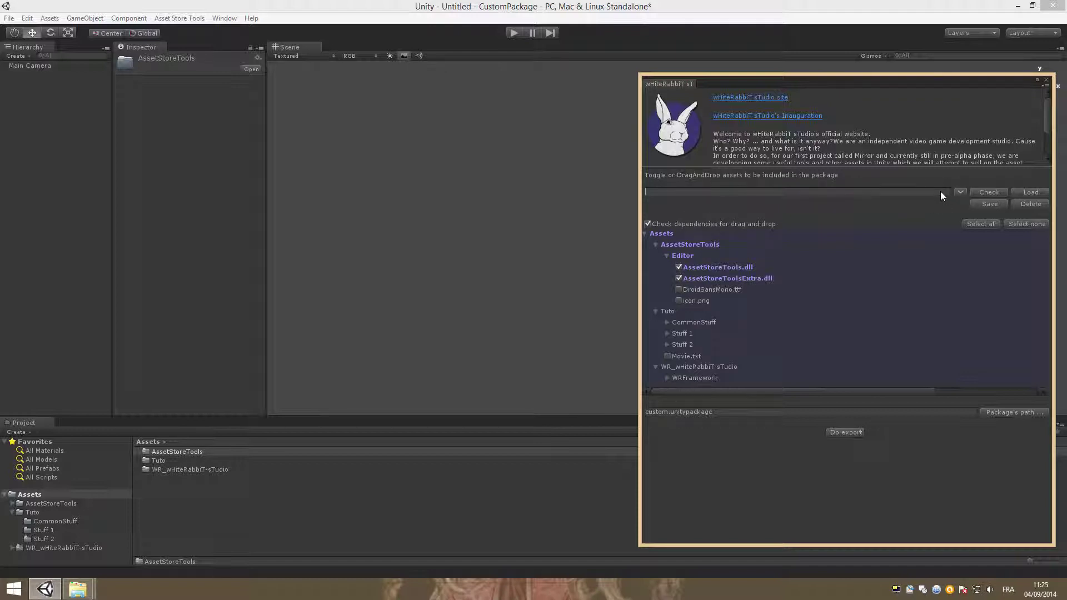
type("Sample")
left_click(988, 203)
left_click(960, 193)
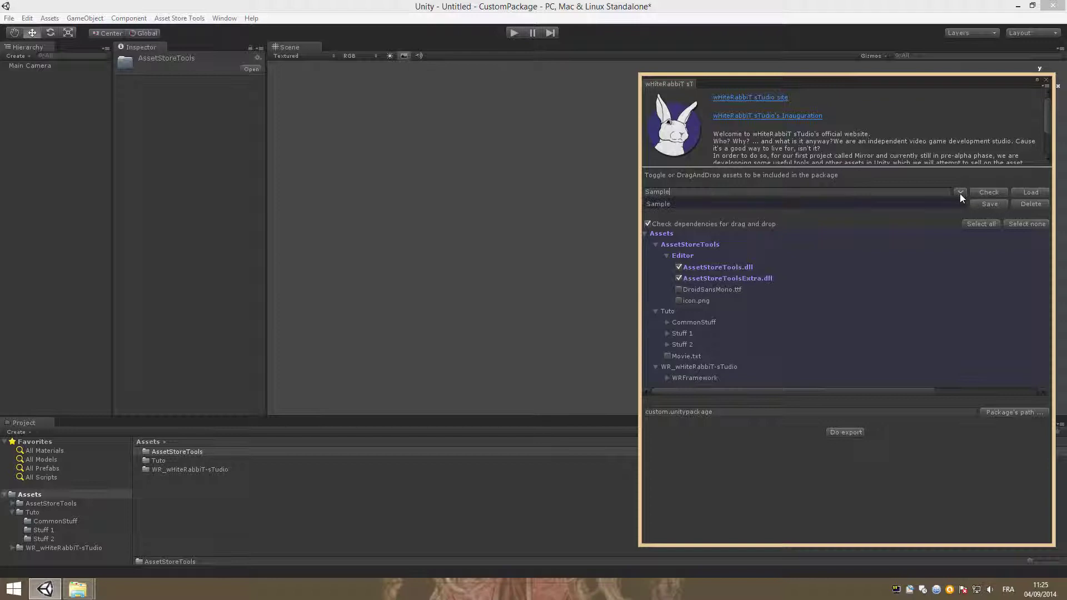
left_click(914, 203)
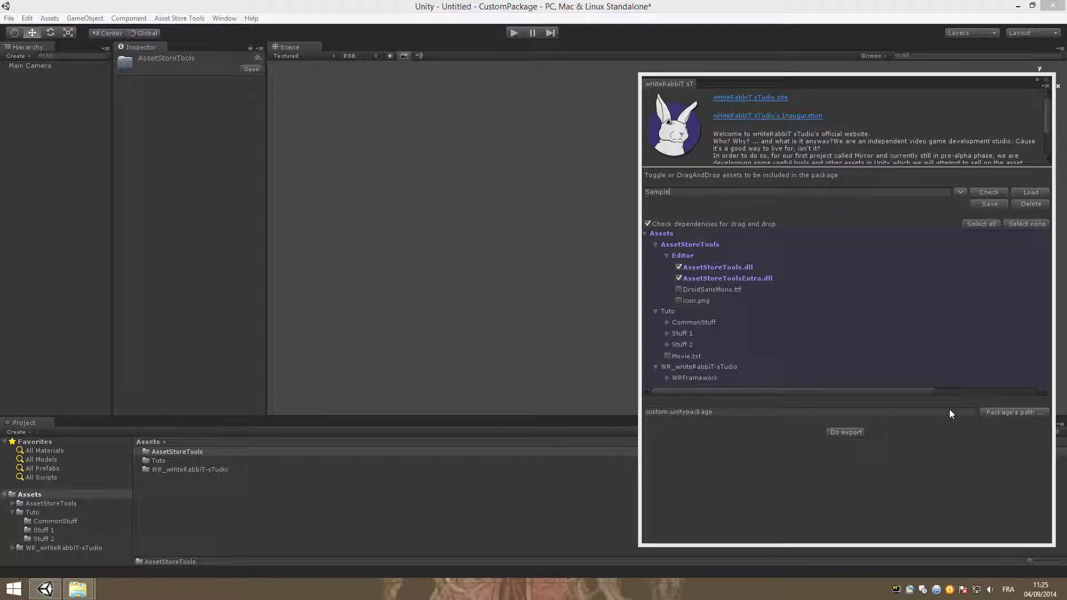
Move the package save location from CustomPackage up to the AssetStore folder, keeping custom.unitypackage.
left_click(1008, 411)
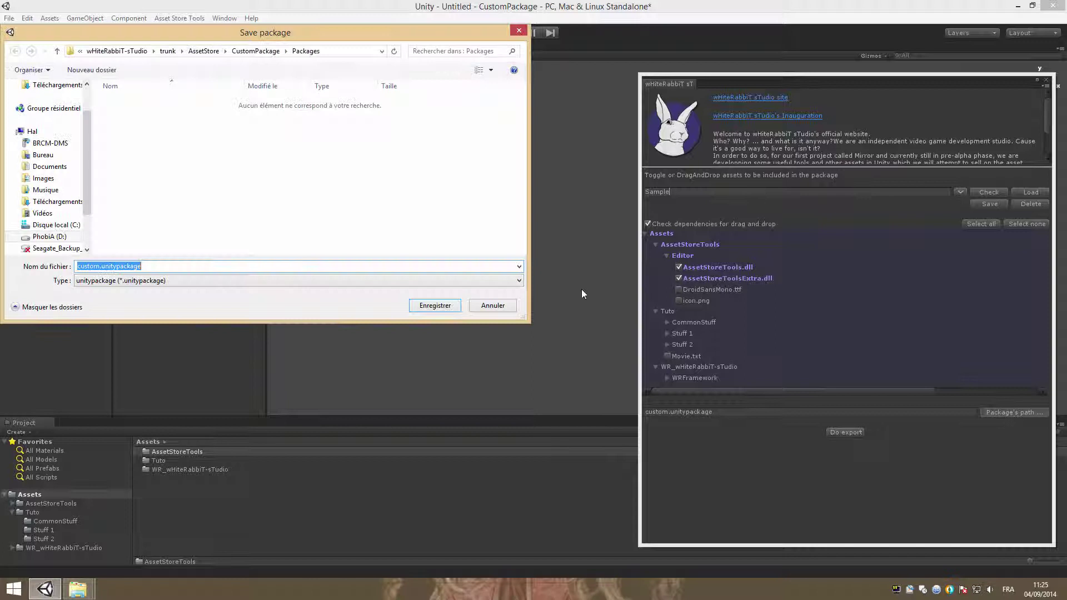
left_click(176, 266)
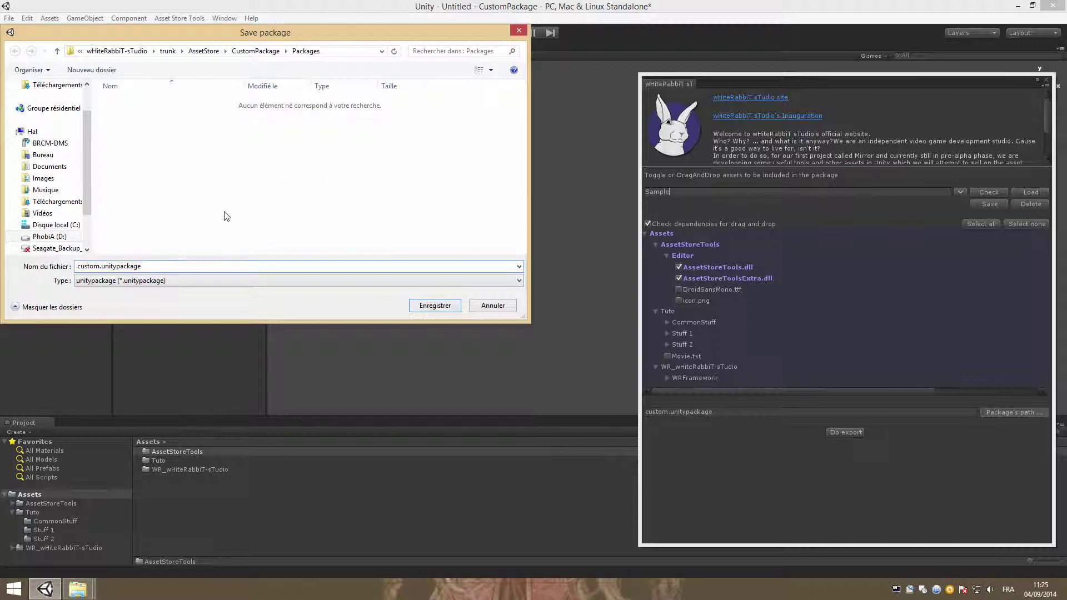
left_click(257, 51)
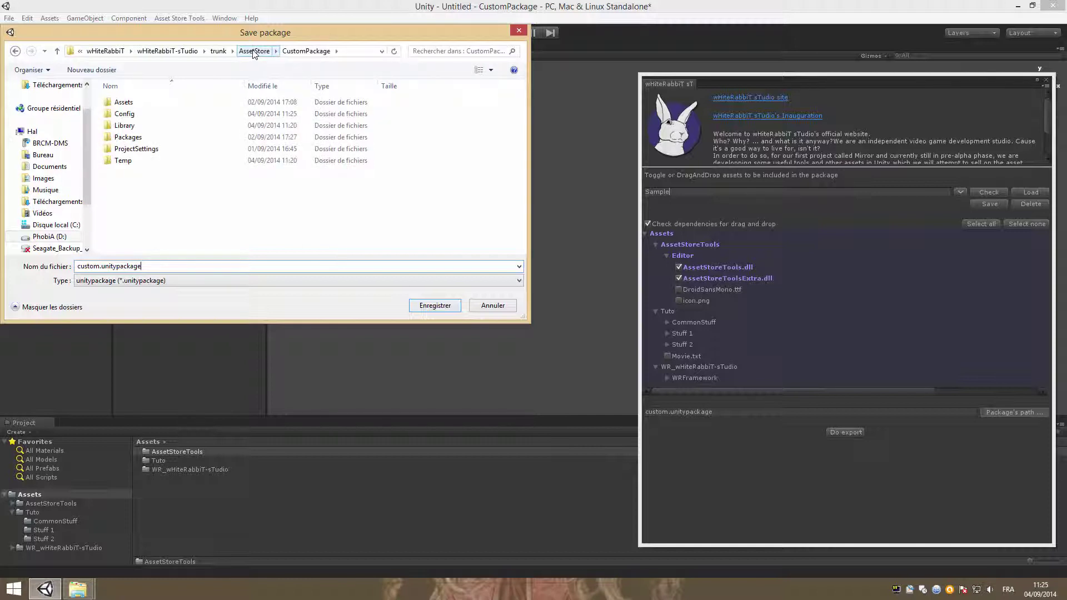
left_click(254, 51)
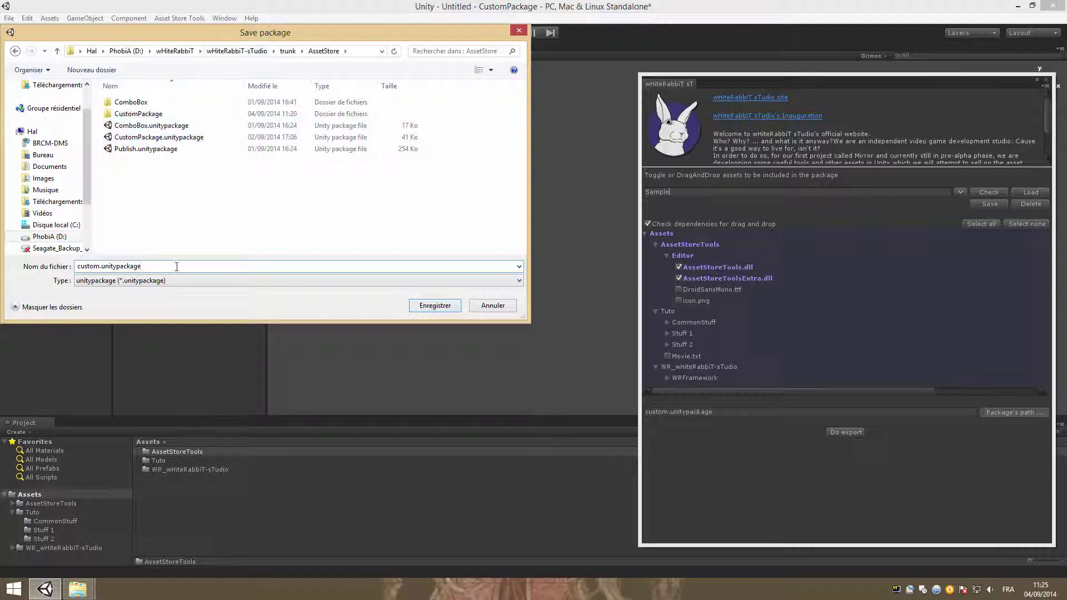
Export custom.unitypackage to AssetStore and confirm the 55.1 KB file in Explorer.
left_click(435, 305)
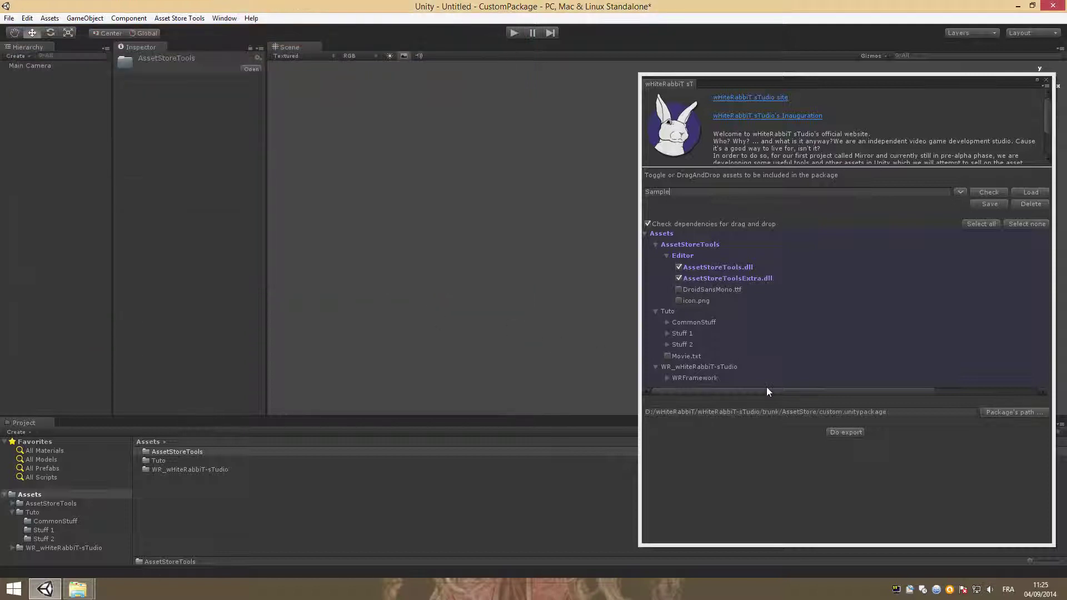
left_click(851, 430)
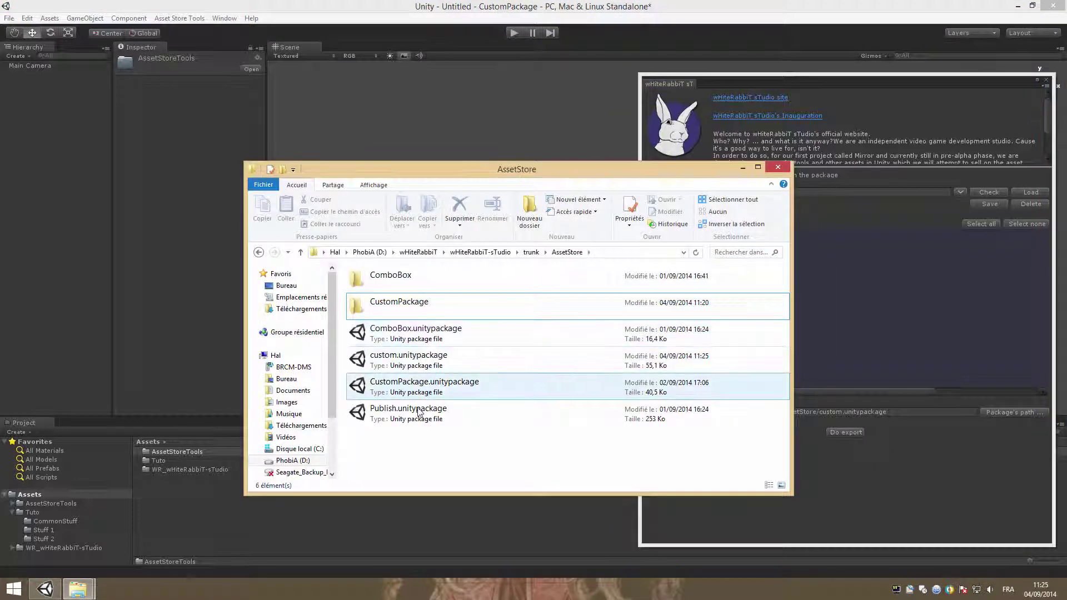
left_click(425, 385)
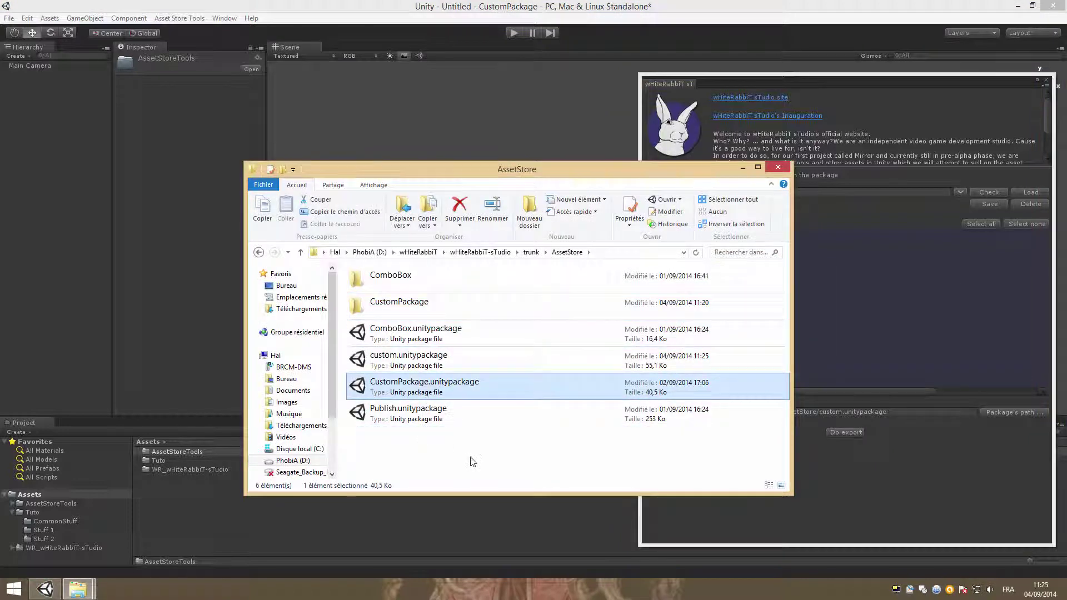
left_click(743, 169)
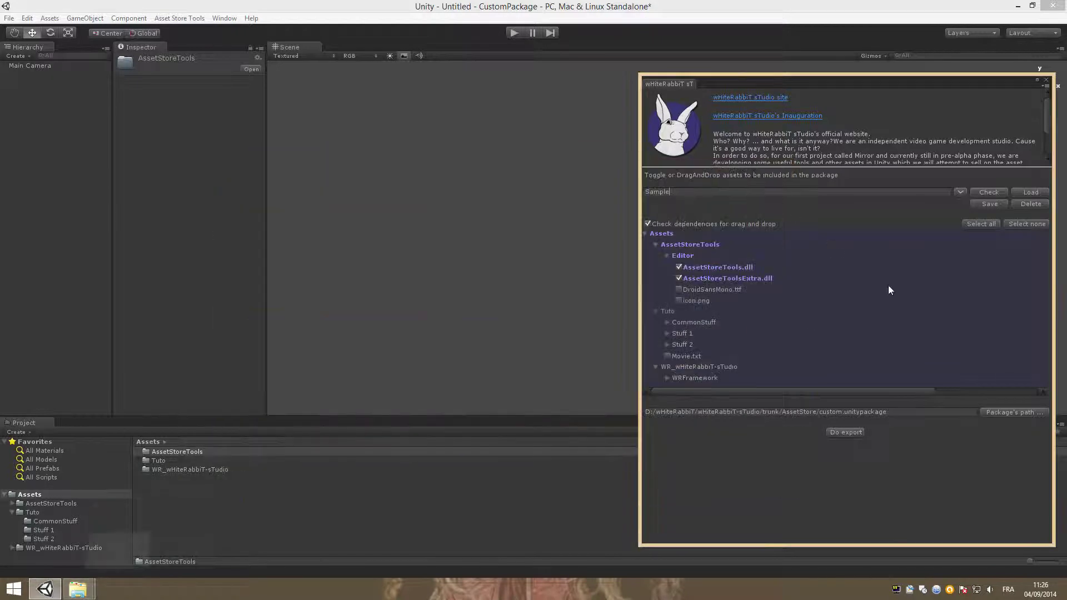
Clear the package selection and add the Stuff 1 folder without dependency checking.
left_click(1036, 222)
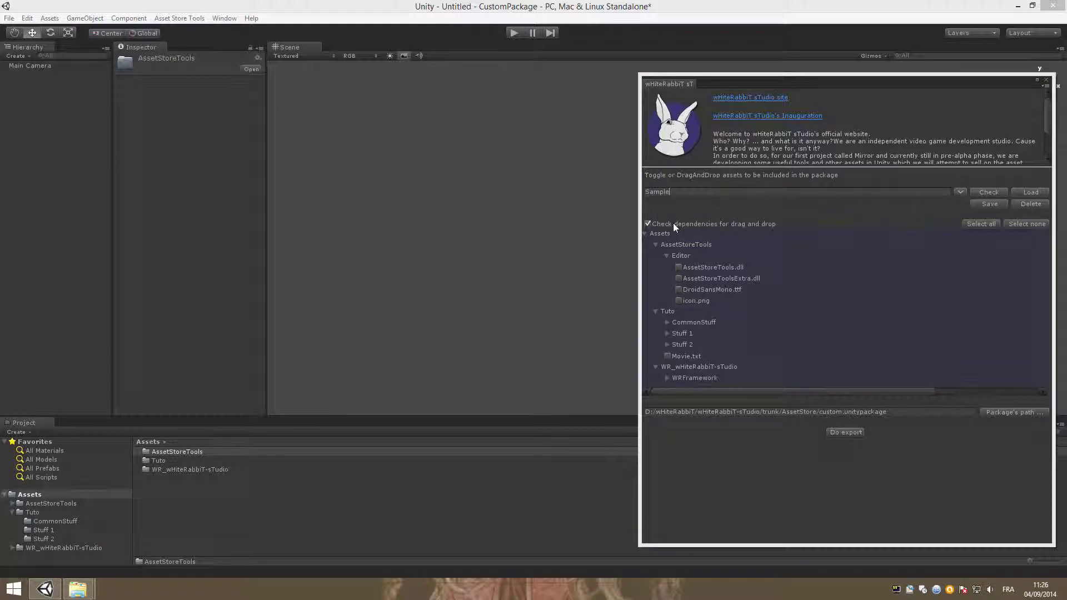
left_click(648, 224)
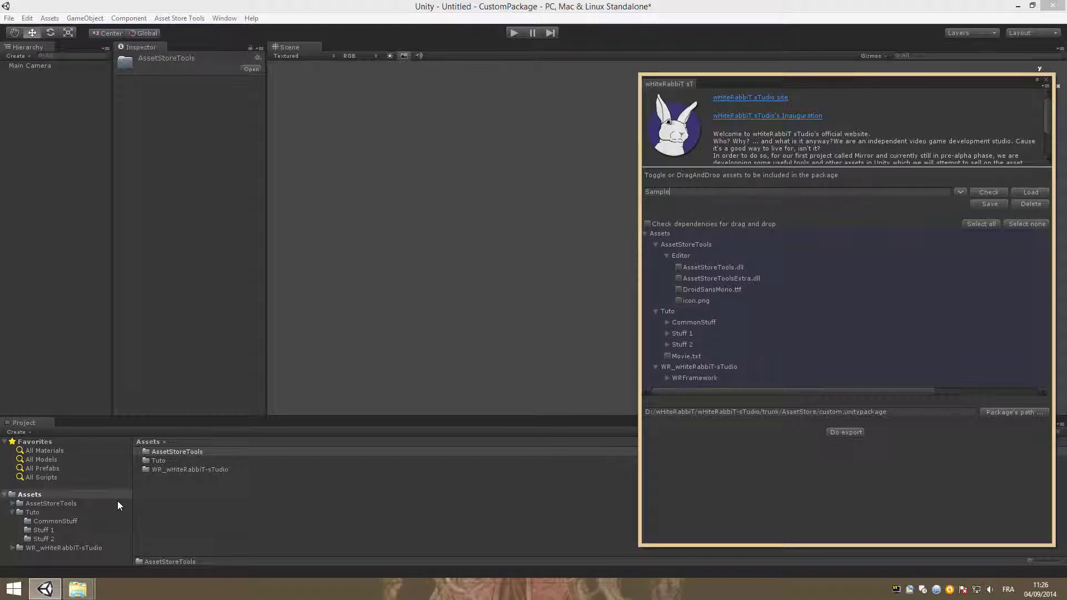
left_click(52, 530)
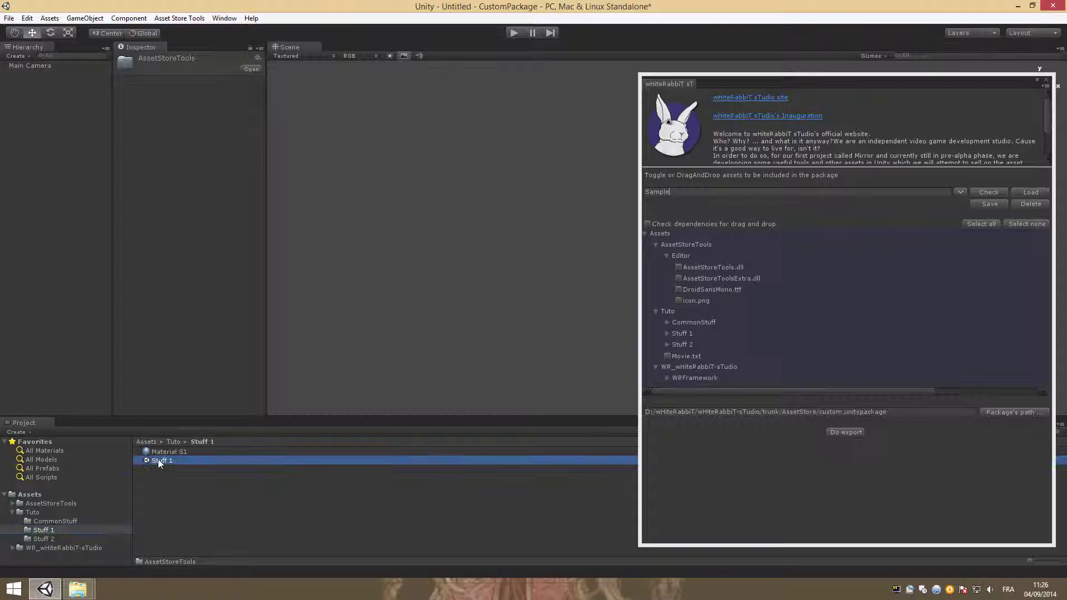
left_click_drag(158, 459, 828, 317)
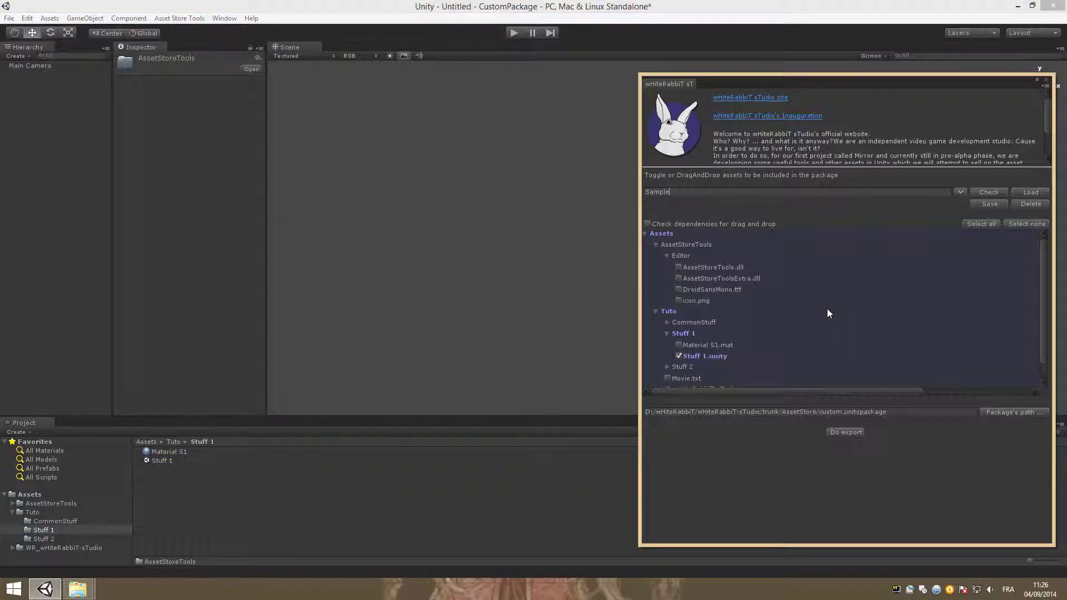
Re-add Stuff 1 with its dependent materials and rename the configuration Stuff 1.
left_click(648, 223)
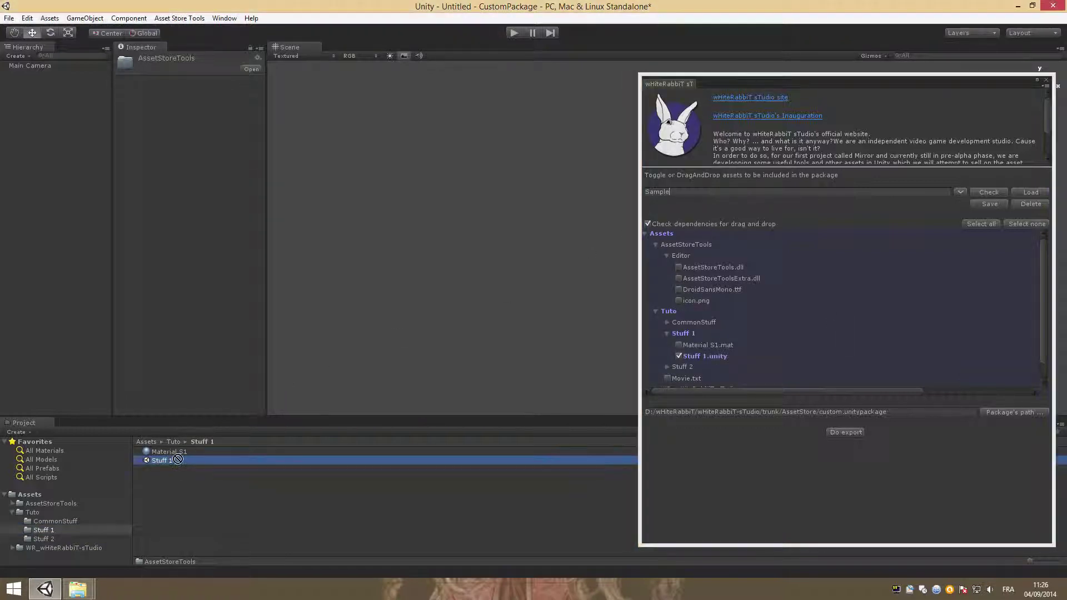
left_click_drag(169, 458, 795, 308)
scroll(799, 311, "down", 1)
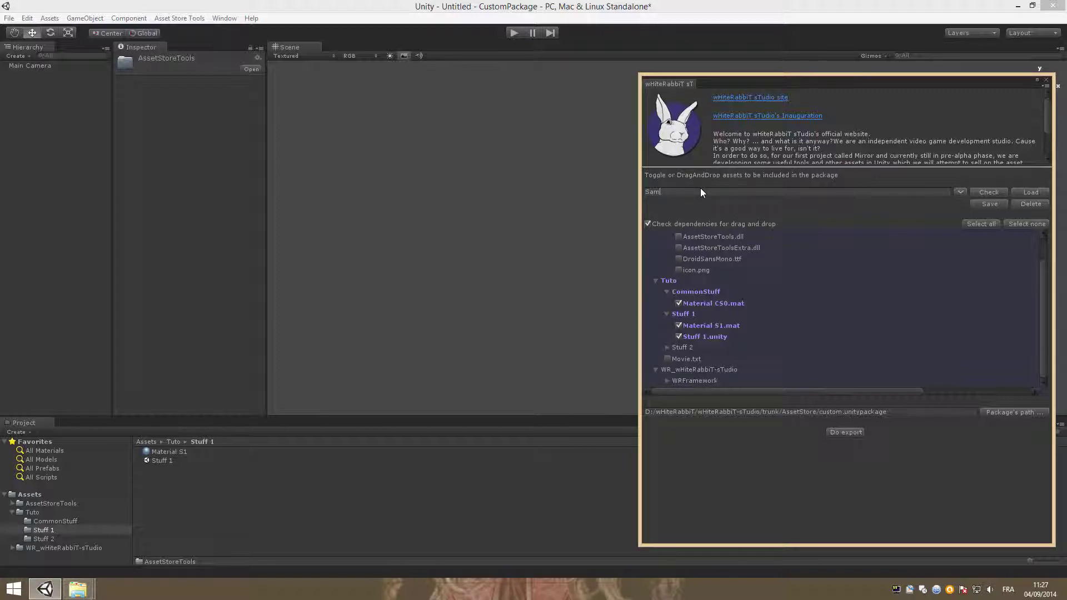
key("BackSpace")
key("BackSpace")
key("BackSpace")
type("Stuff 1")
Rename the export file from custom to stuff1.unitypackage in AssetStore.
left_click(1007, 412)
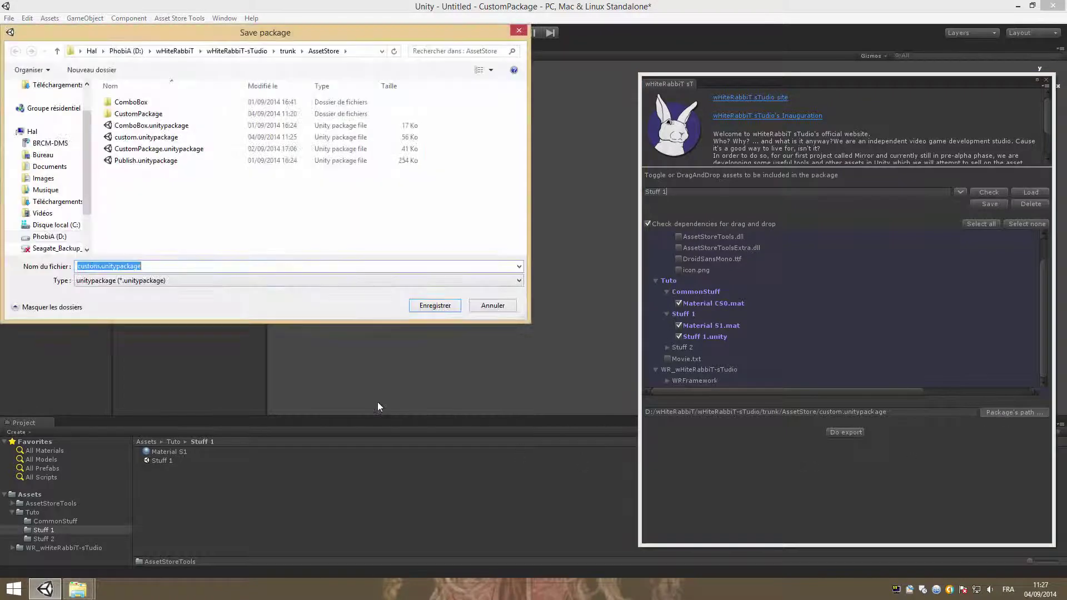
left_click(100, 266)
key("BackSpace")
key("BackSpace")
key("BackSpace")
type("stuff1")
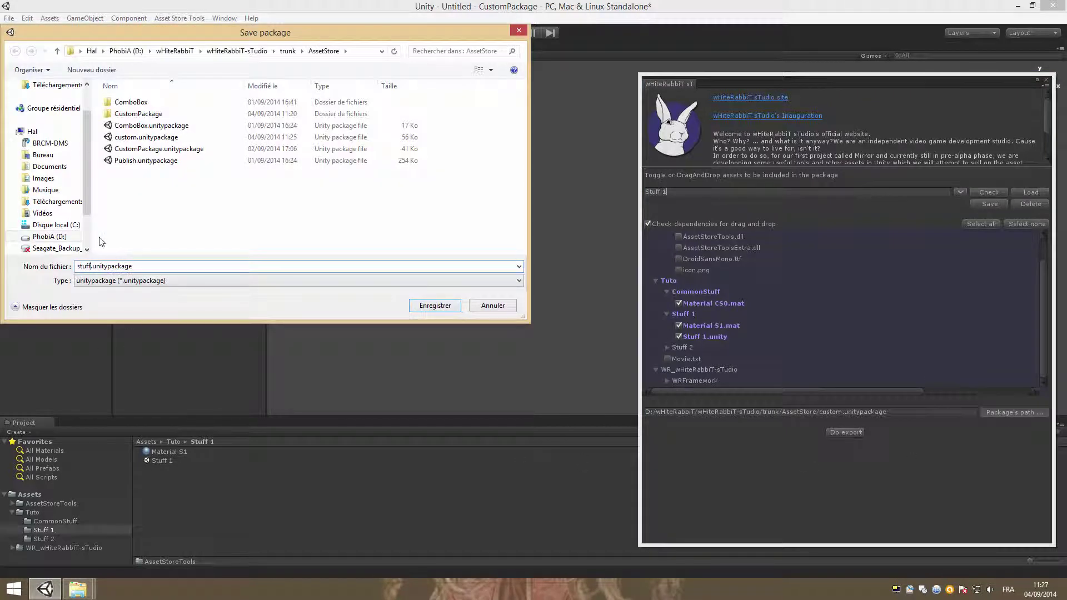
left_click(434, 306)
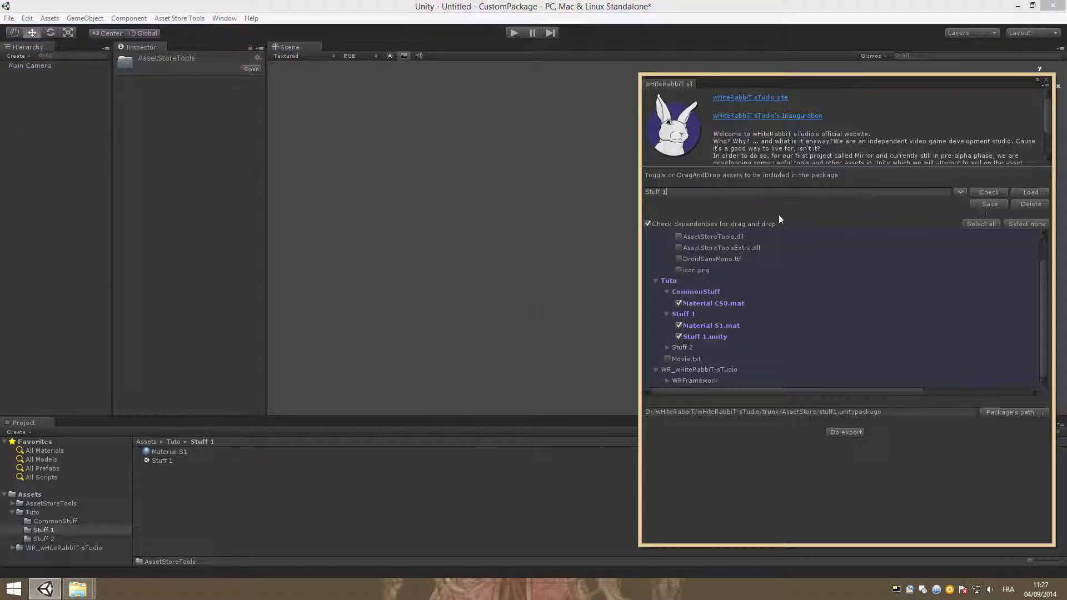
Clear the selection, rename it Stuff 2, and add the Stuff 2 folder.
left_click(1026, 224)
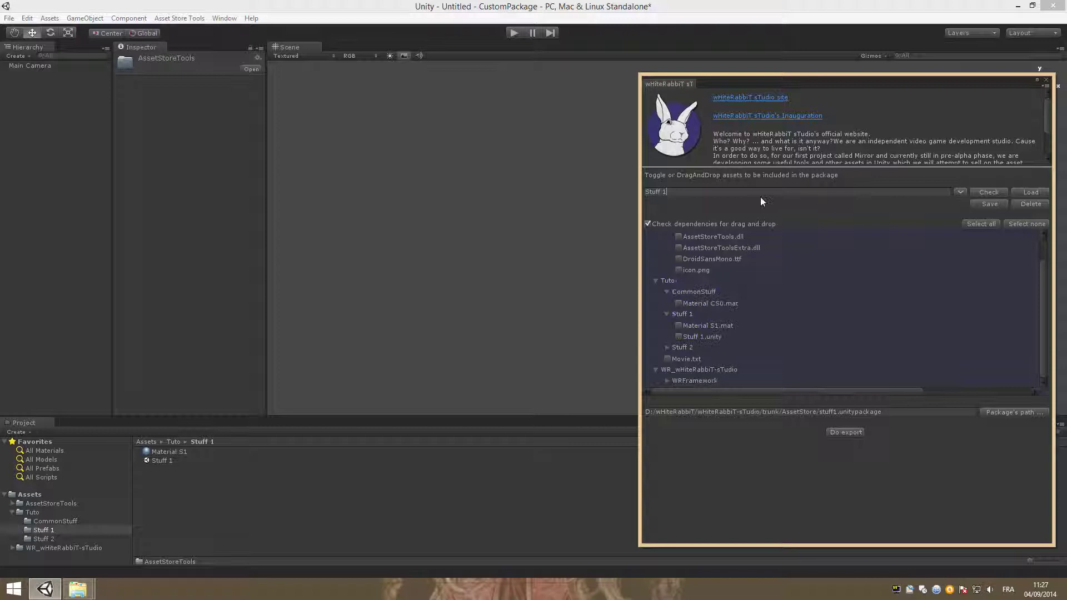
key("BackSpace")
type("2")
left_click(54, 538)
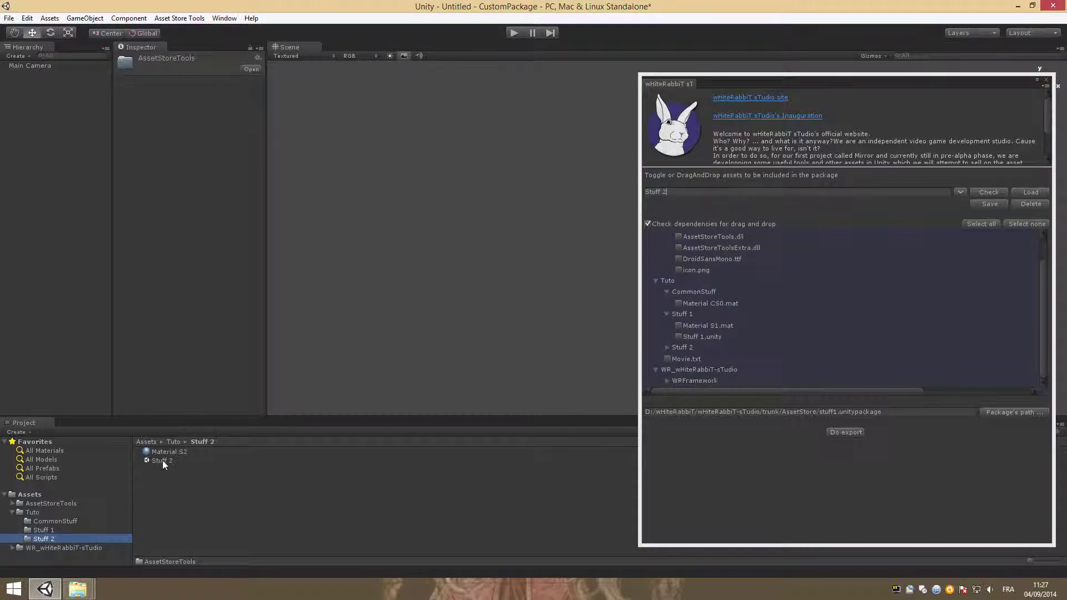
left_click_drag(161, 460, 790, 321)
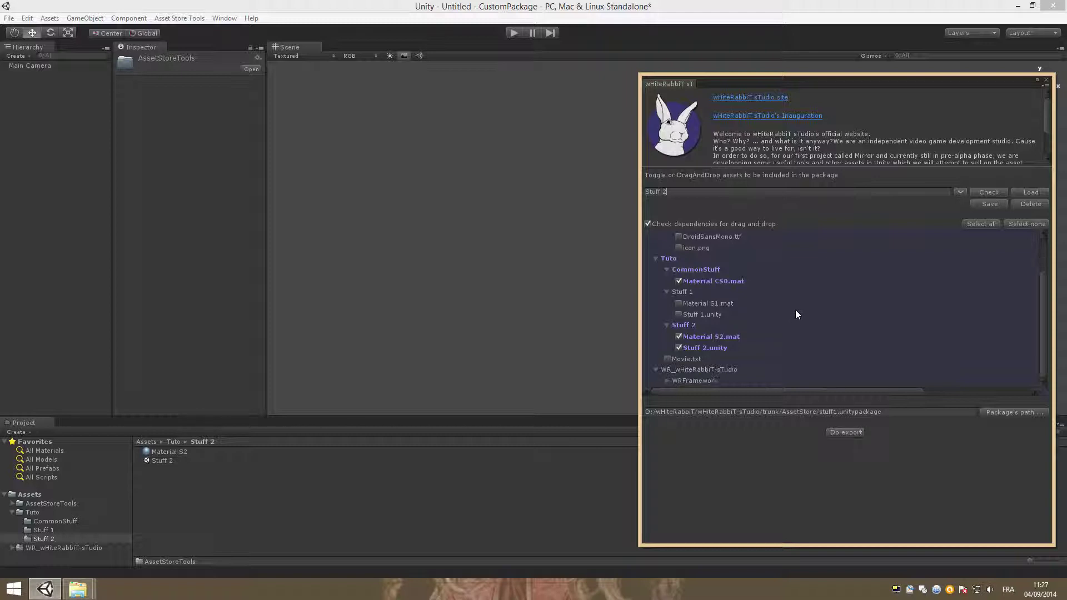
Rename the export file to stuff2 and export the 17.5 KB stuff2.unitypackage.
left_click(1009, 412)
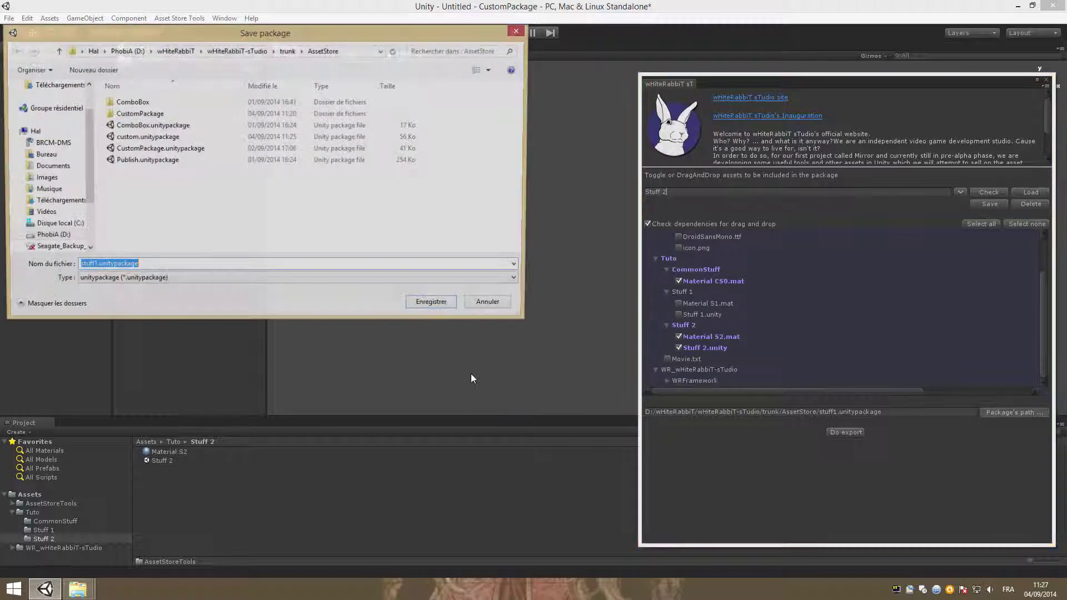
left_click(89, 266)
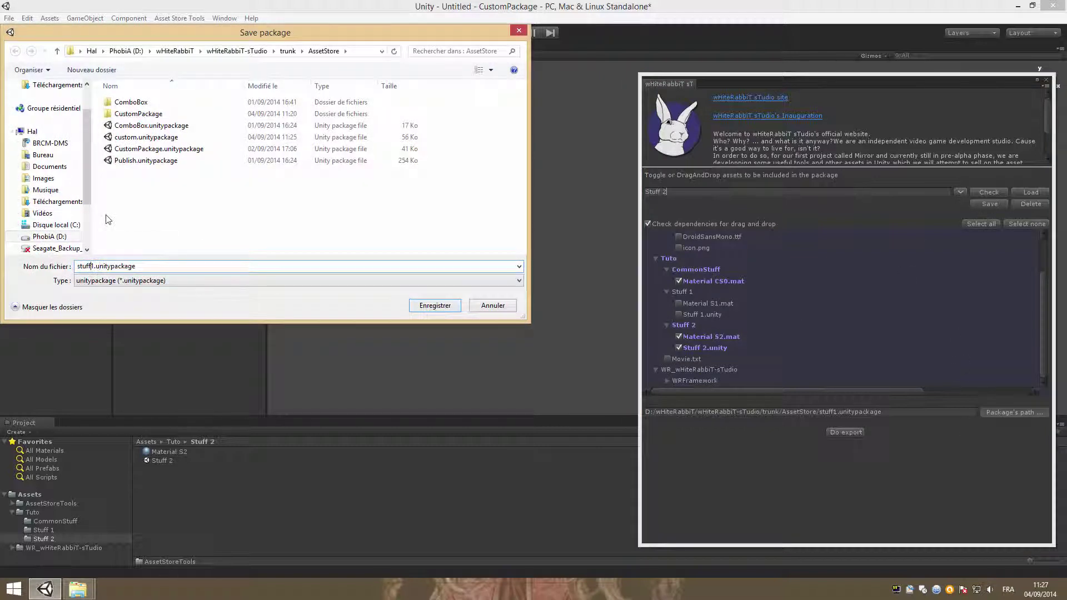
type("2")
left_click(435, 305)
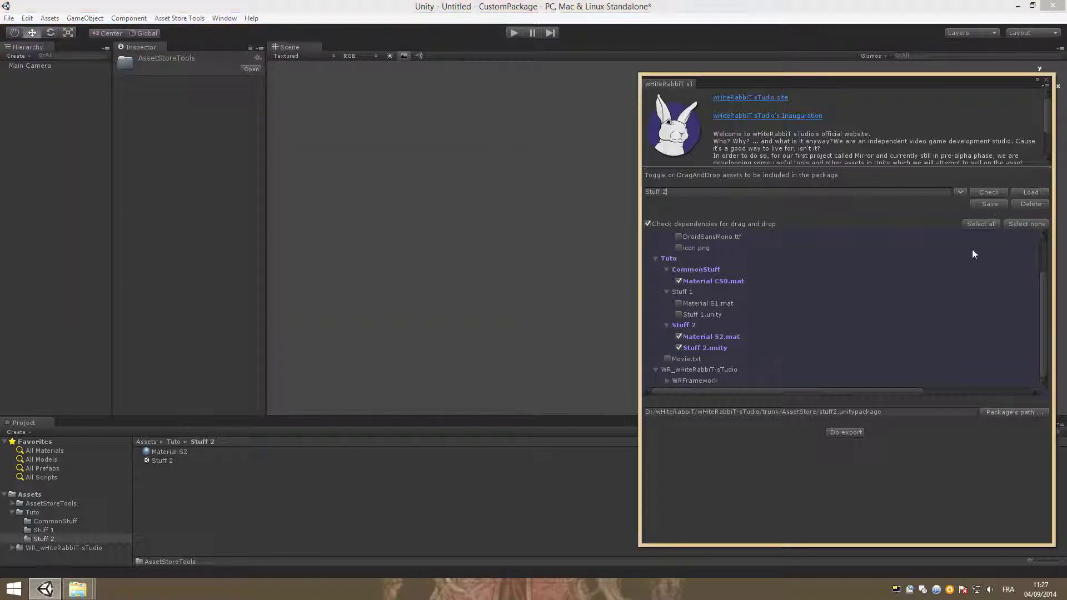
left_click(846, 432)
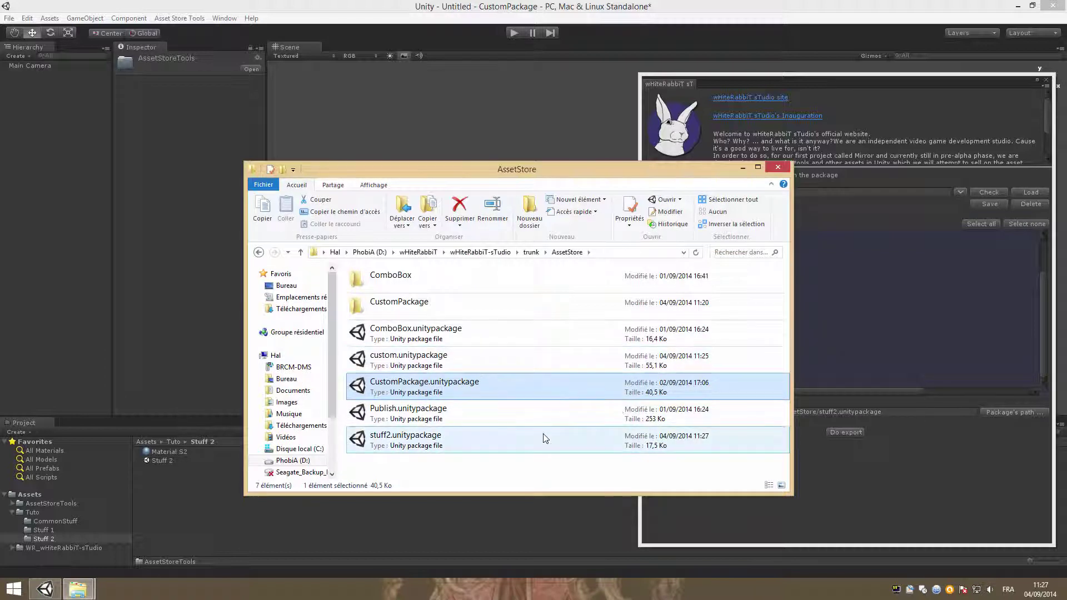
Check the exported stuff2.unitypackage, close the folder, and reload the saved Stuff 1 configuration.
left_click(546, 439)
left_click(777, 168)
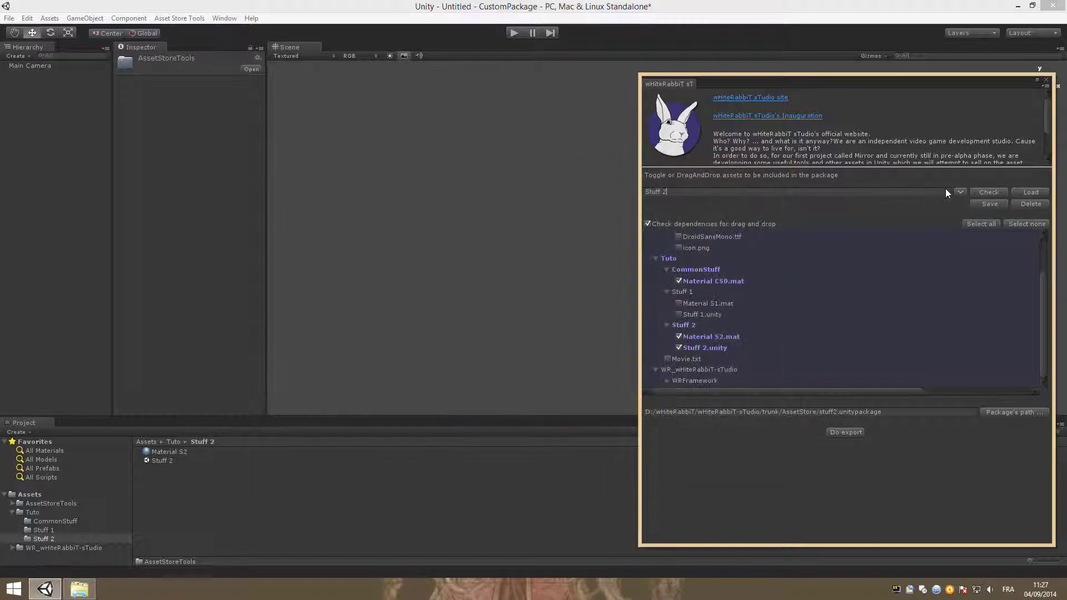
left_click(946, 191)
left_click(667, 215)
left_click(1030, 192)
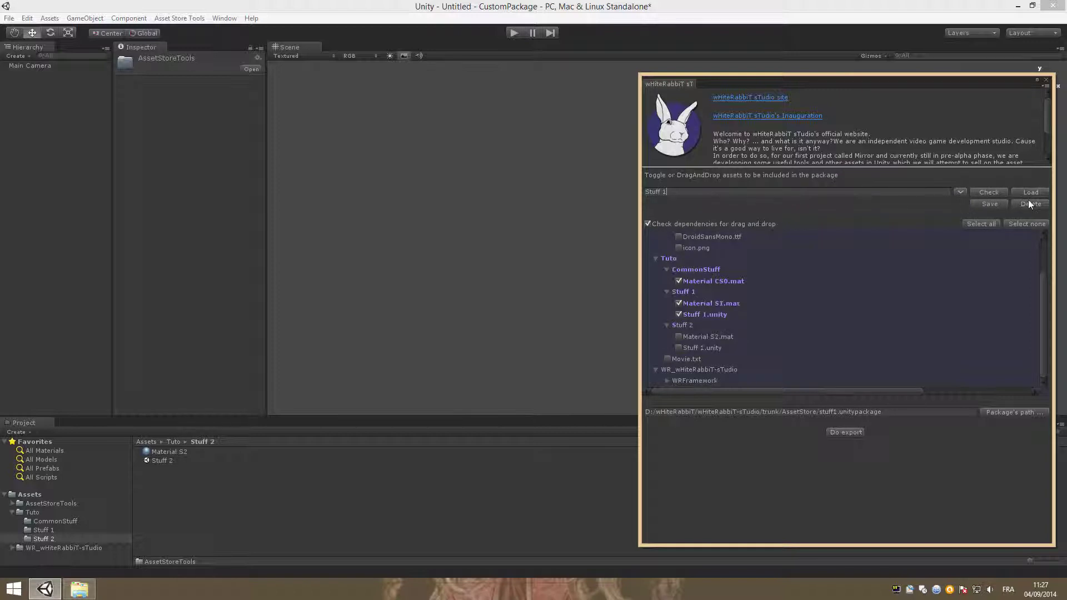
Export stuff1.unitypackage and confirm it appears in the AssetStore folder.
left_click(847, 432)
left_click(79, 589)
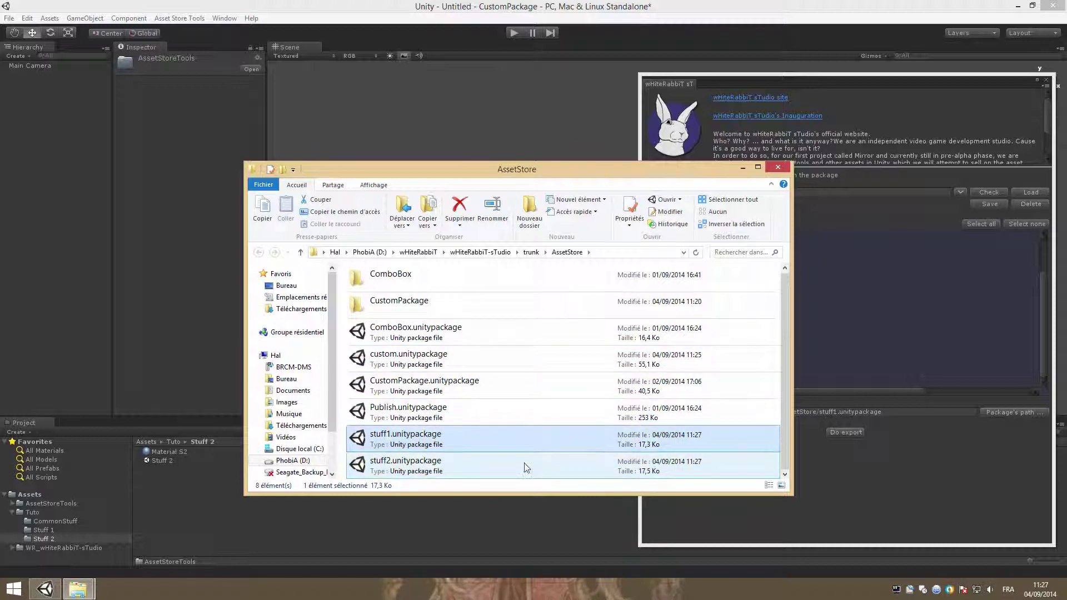
left_click(778, 167)
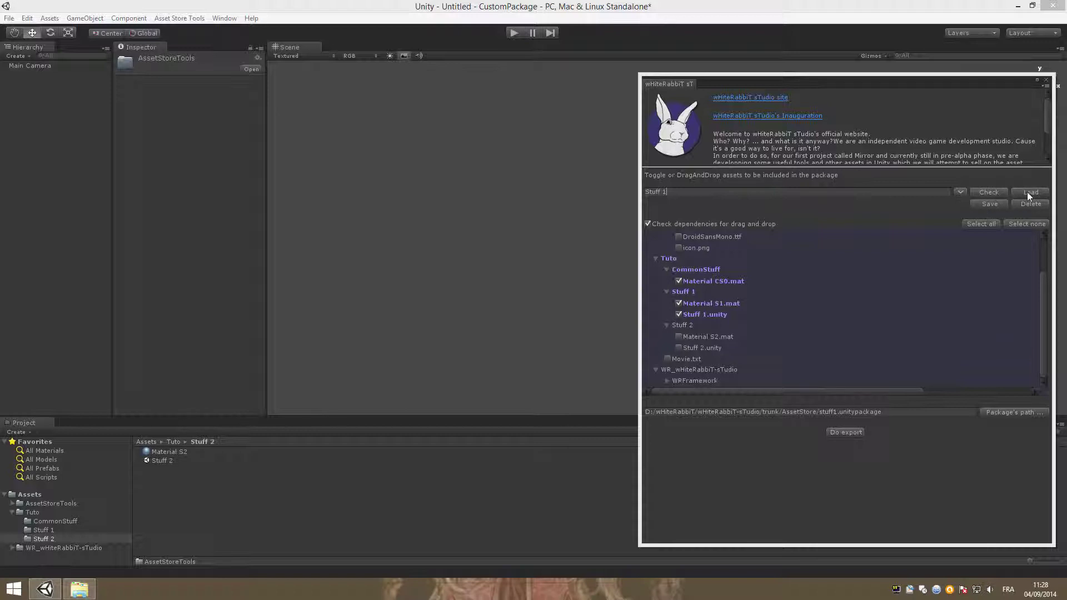
left_click(959, 192)
left_click(661, 225)
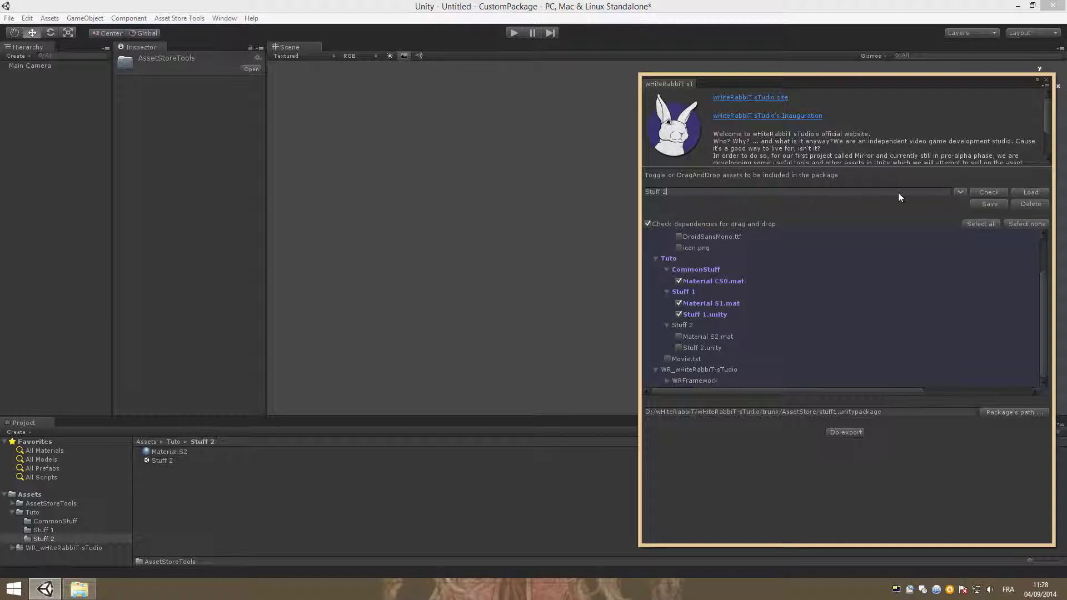
left_click(1031, 192)
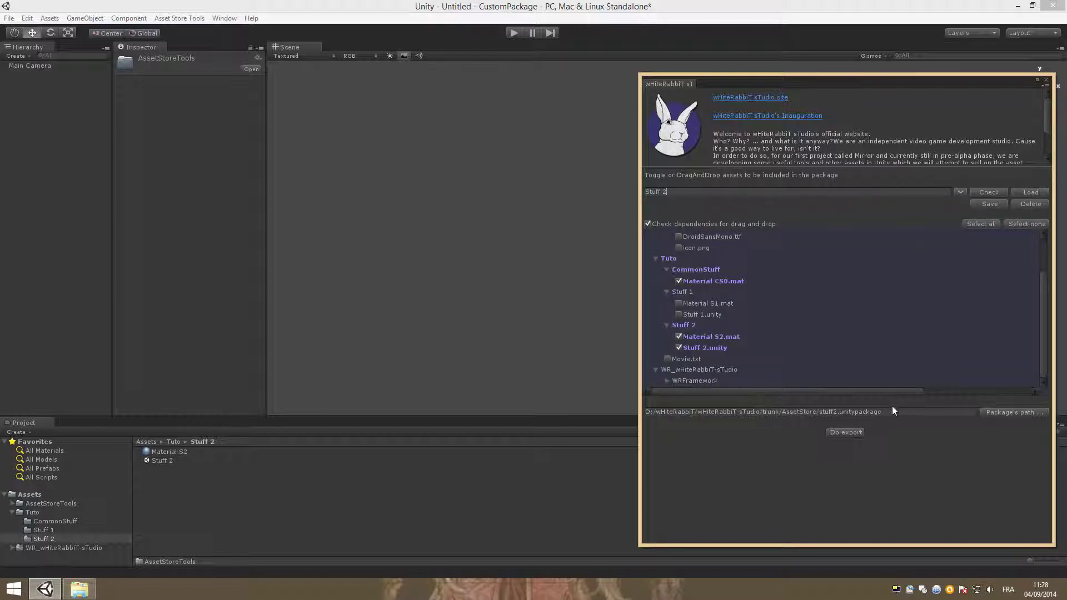
left_click(959, 192)
left_click(676, 214)
left_click(1028, 193)
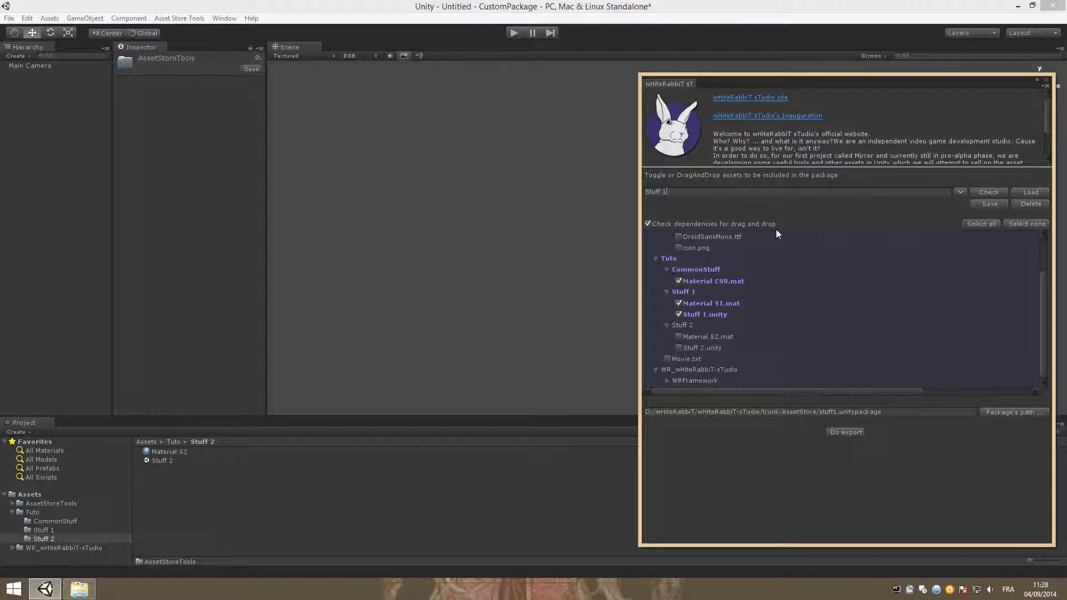
Add the Stuff 2 assets to the Stuff 1 selection and set the export path to stuff1and2.unitypackage.
left_click(961, 191)
left_click(659, 226)
left_click(984, 192)
left_click(1010, 412)
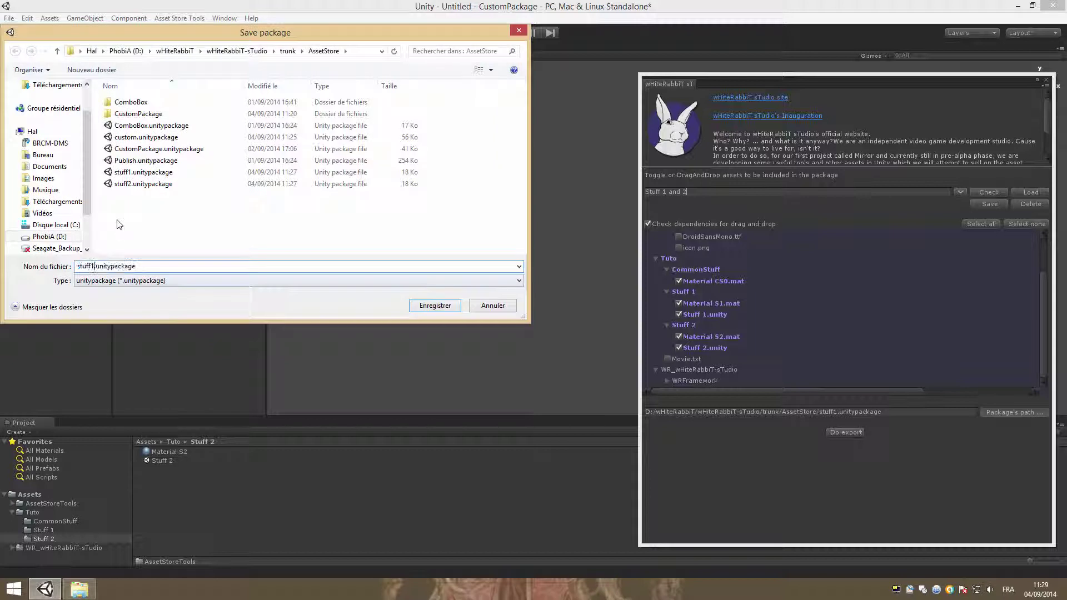
type("and")
type("2")
left_click(434, 305)
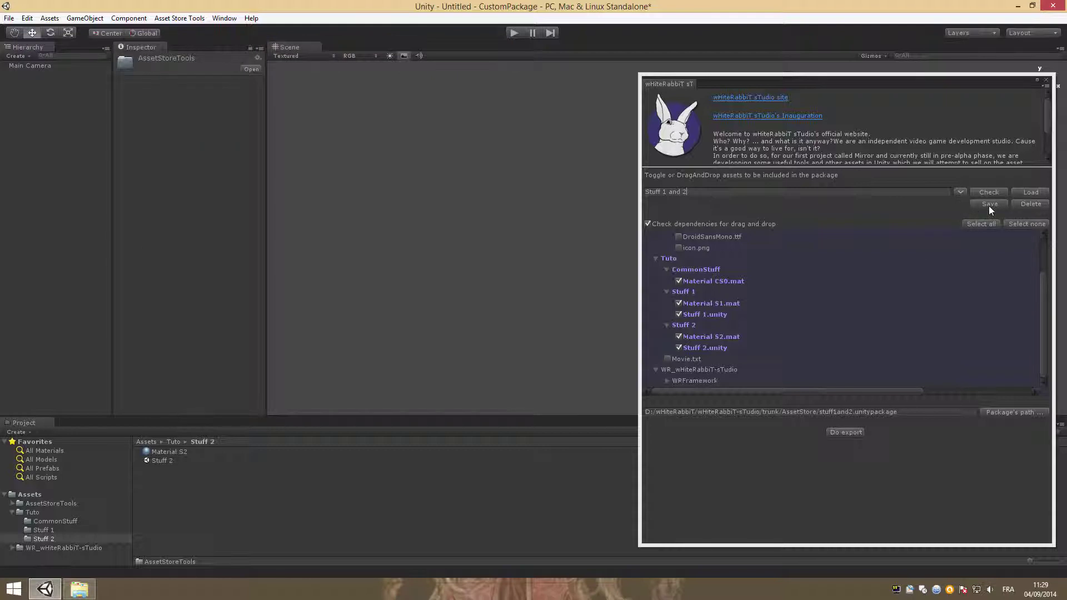
Save the 'Stuff 1 and 2' configuration and export stuff1and2.unitypackage.
left_click(989, 205)
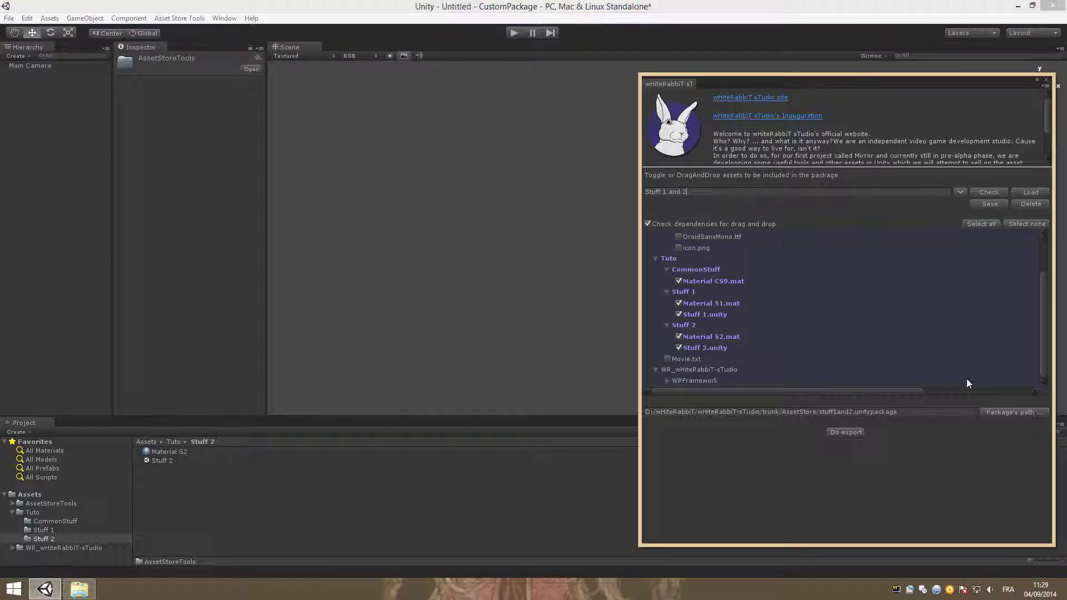
left_click(853, 433)
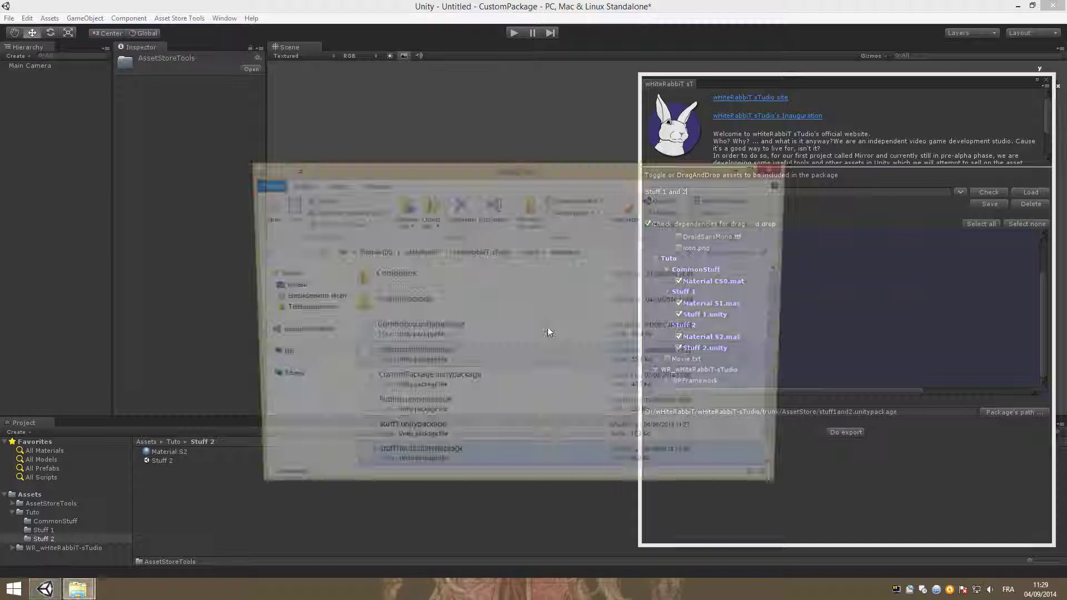